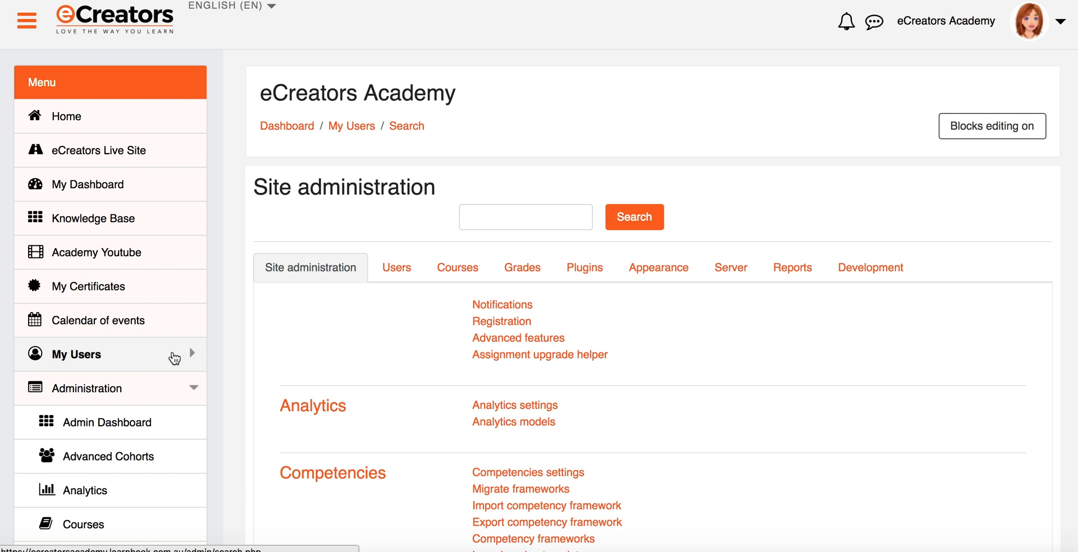
Open the Define roles page among the user permissions in Site administration
scroll(214, 372, "down", 3)
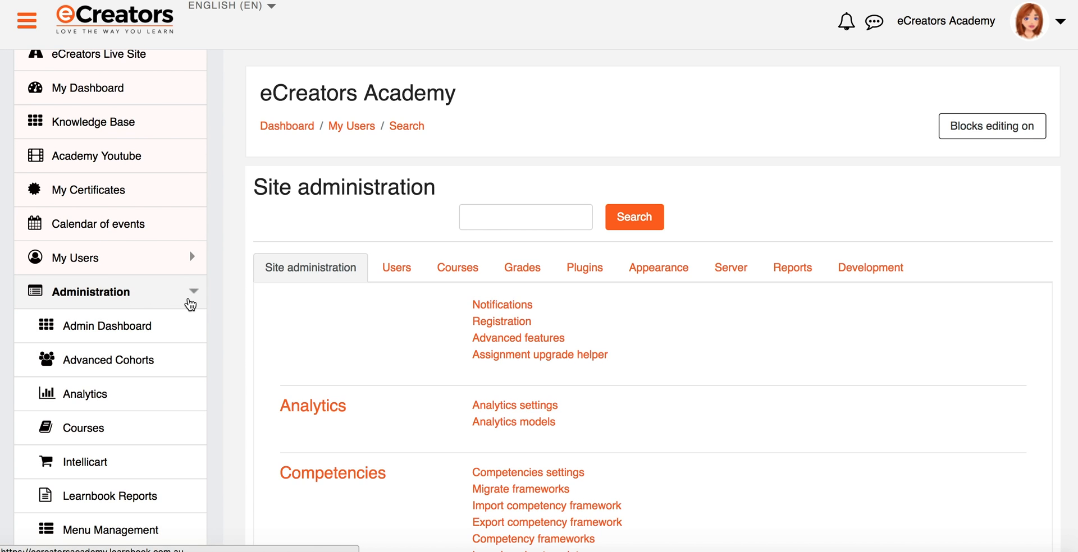
left_click(189, 299)
left_click(192, 390)
scroll(193, 390, "down", 6)
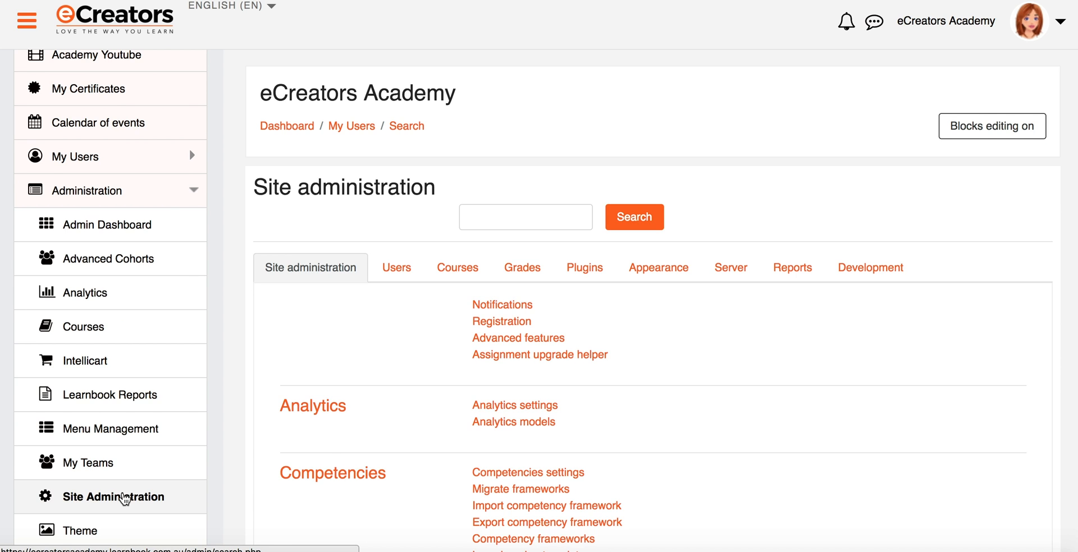
scroll(409, 371, "down", 2)
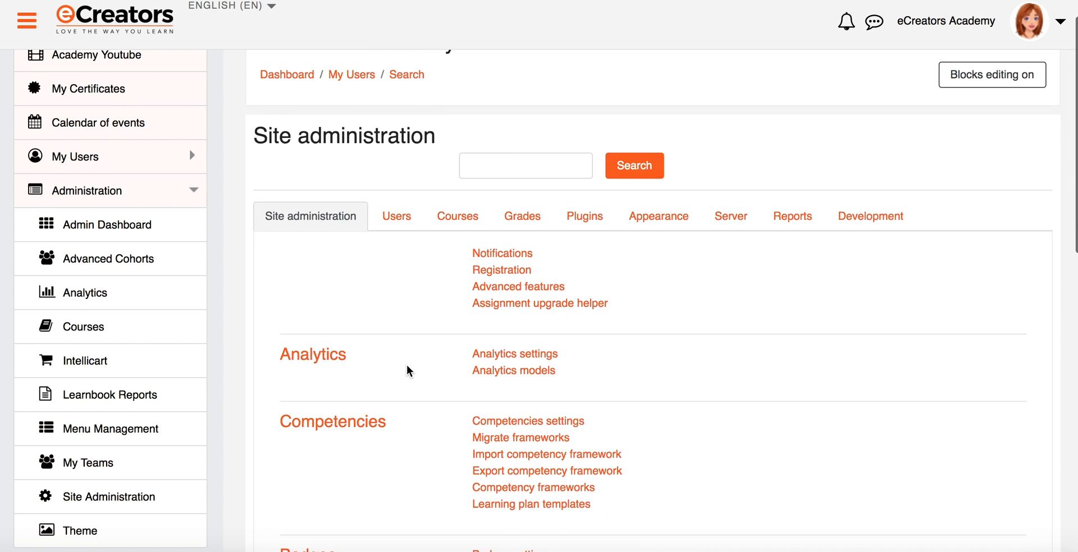
scroll(408, 370, "down", 2)
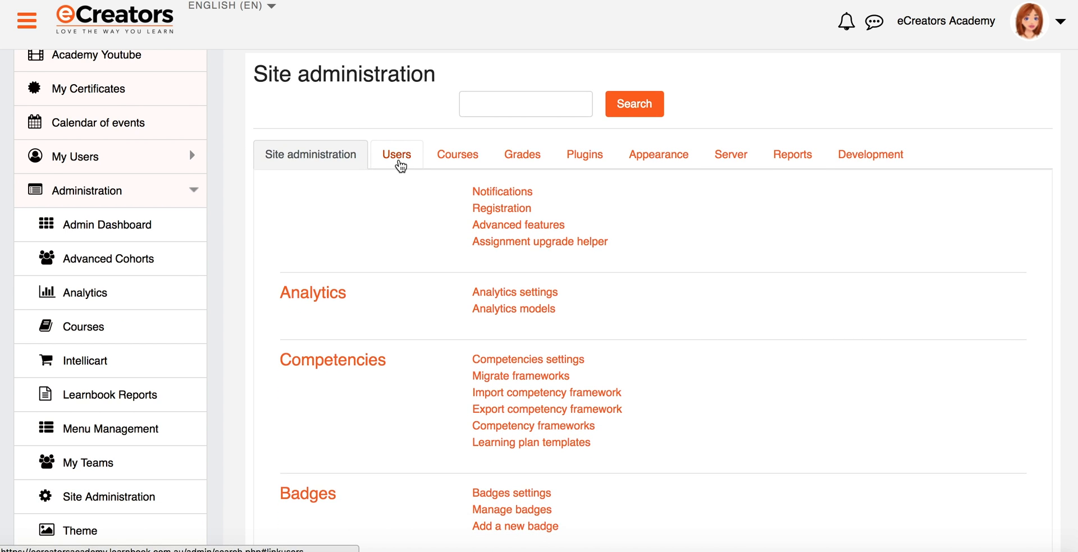
left_click(399, 157)
scroll(379, 277, "down", 4)
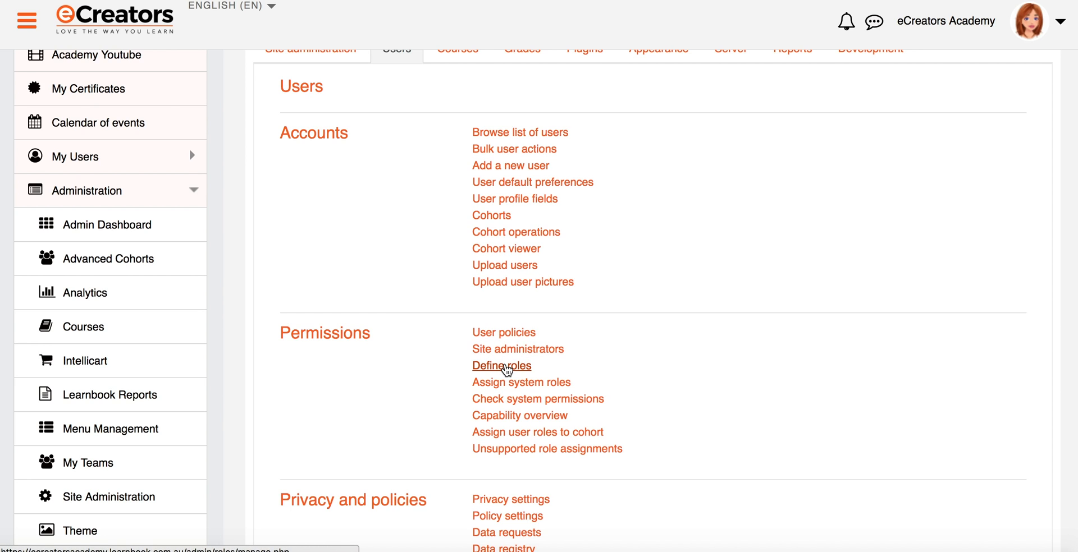
left_click(507, 368)
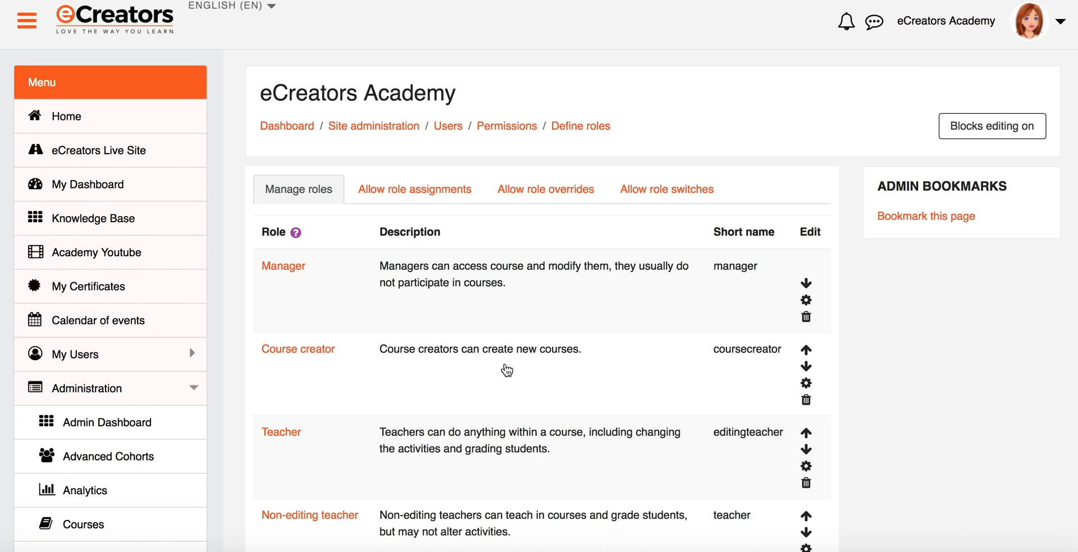
Review the site's roles and their descriptions, from Manager to Authenticated user
scroll(507, 370, "down", 2)
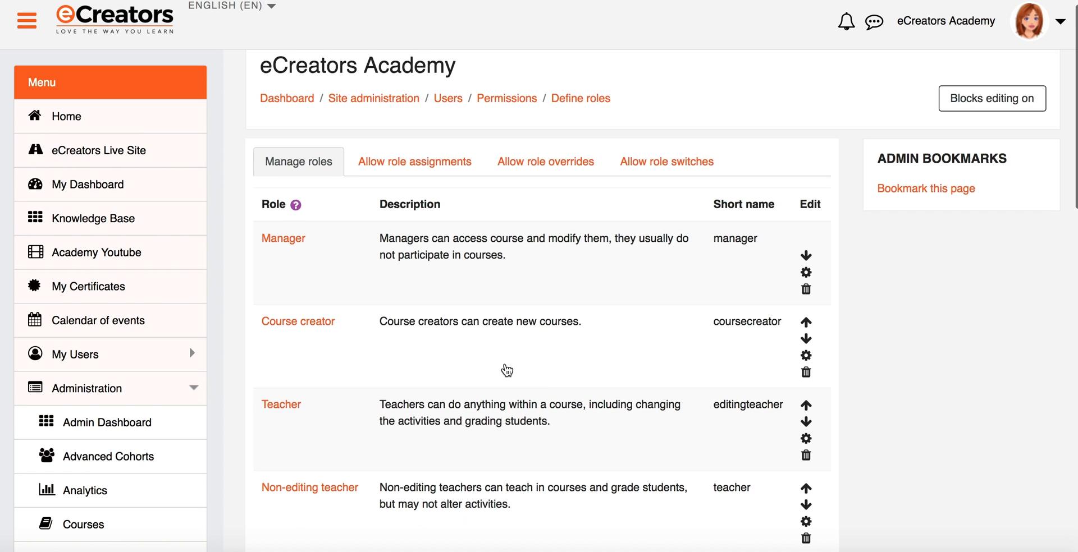
scroll(505, 361, "down", 3)
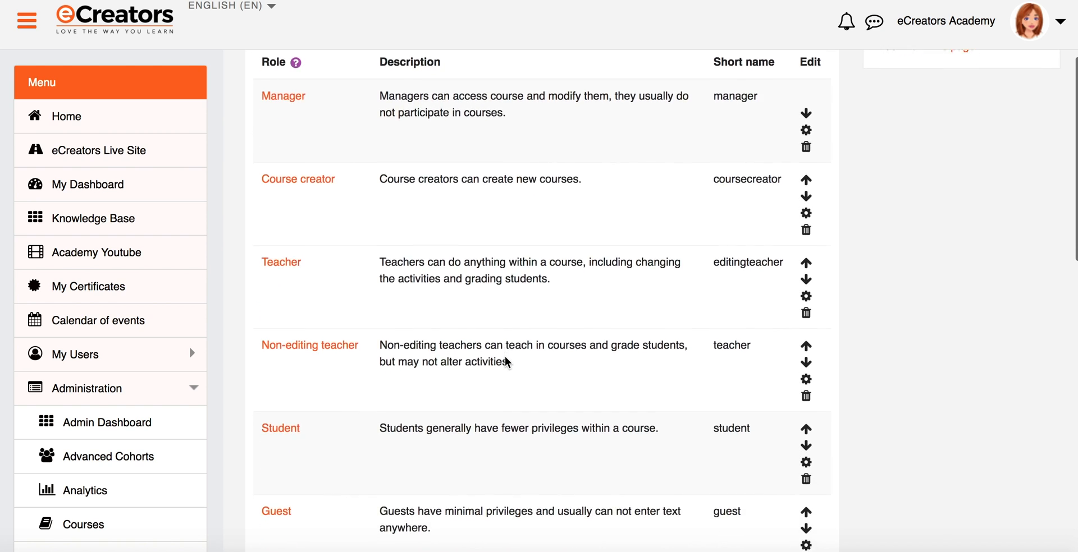
scroll(505, 362, "up", 2)
scroll(505, 359, "up", 1)
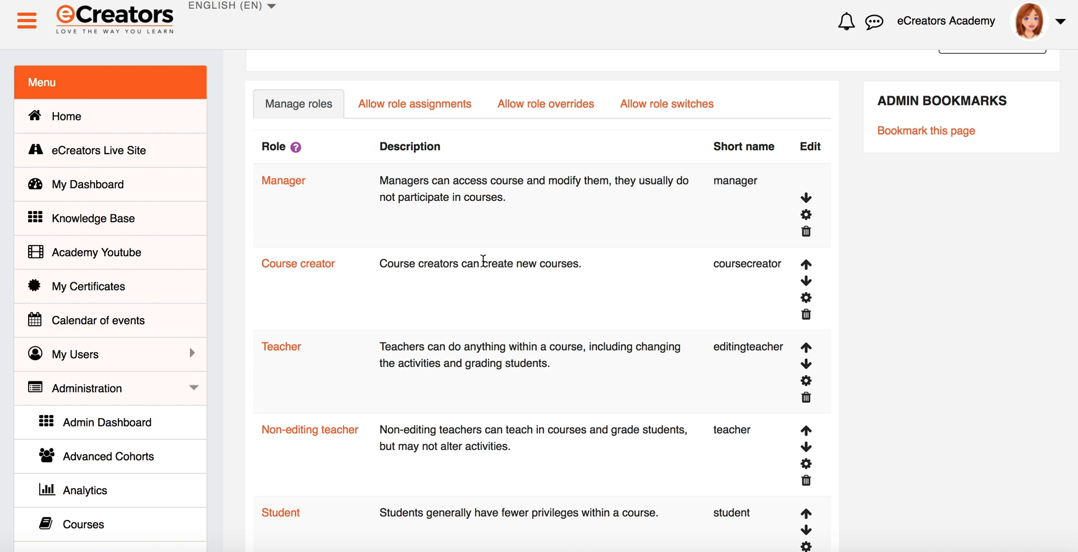
scroll(391, 379, "down", 5)
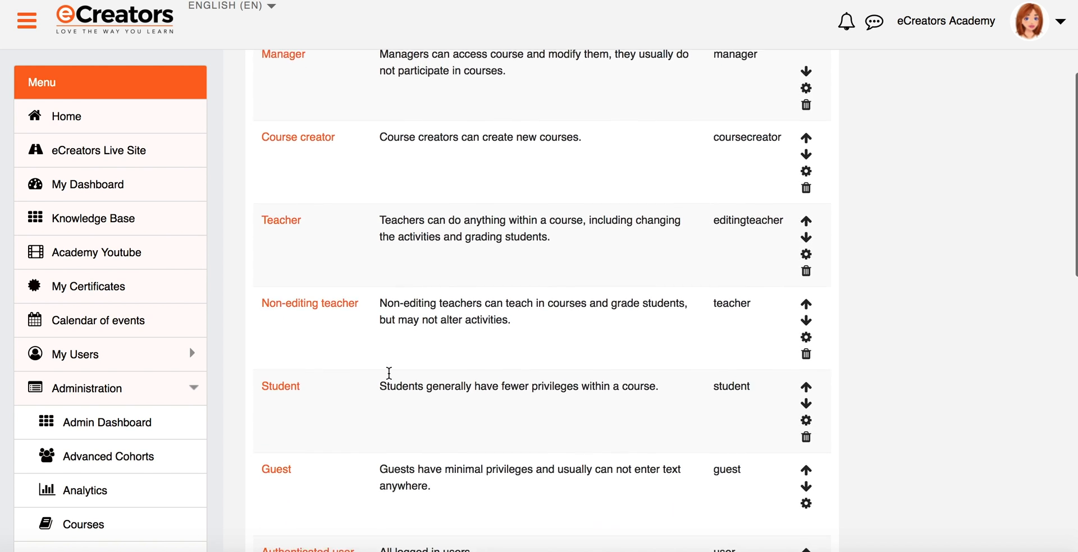
scroll(392, 379, "down", 2)
scroll(391, 379, "up", 1)
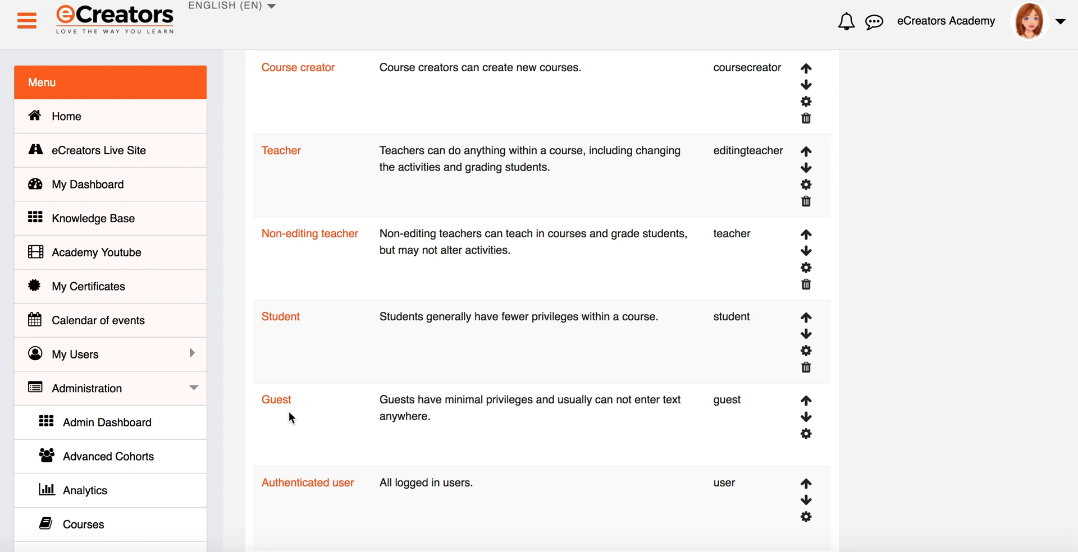
scroll(288, 412, "up", 3)
scroll(289, 412, "up", 2)
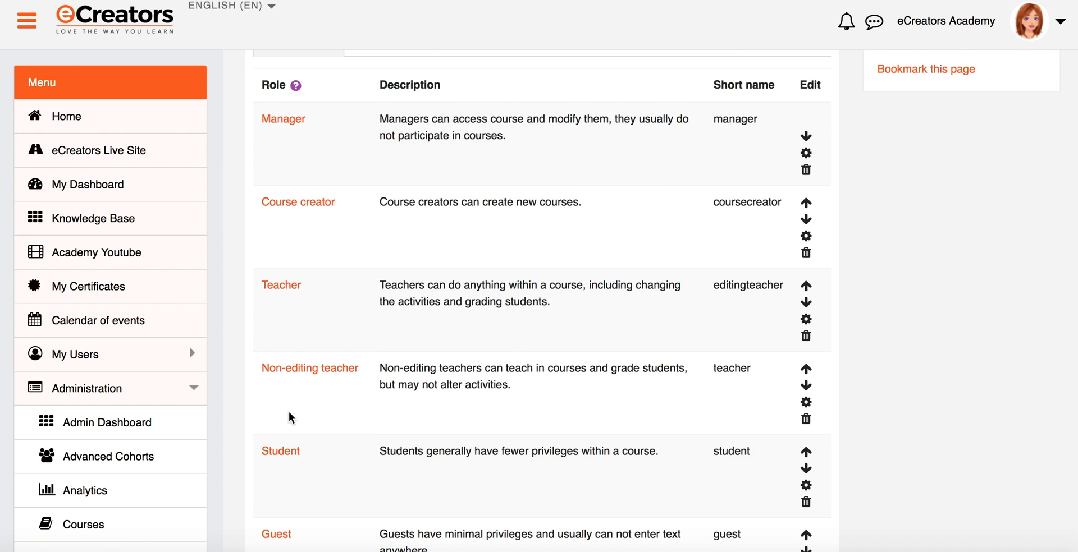
scroll(289, 412, "up", 2)
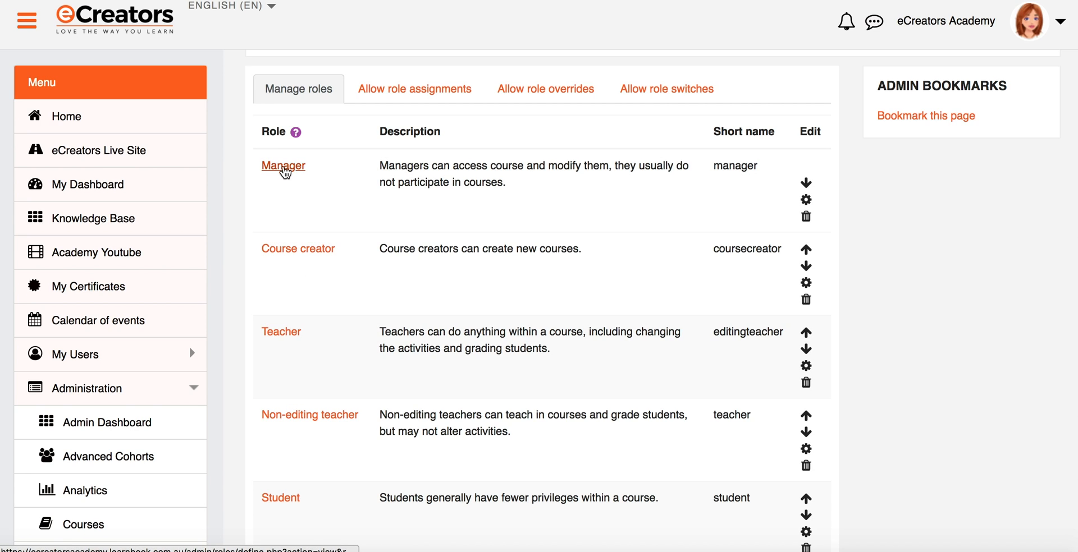
View the Course creator role definition and examine its context types, role risks and full list of capability permissions
left_click(287, 250)
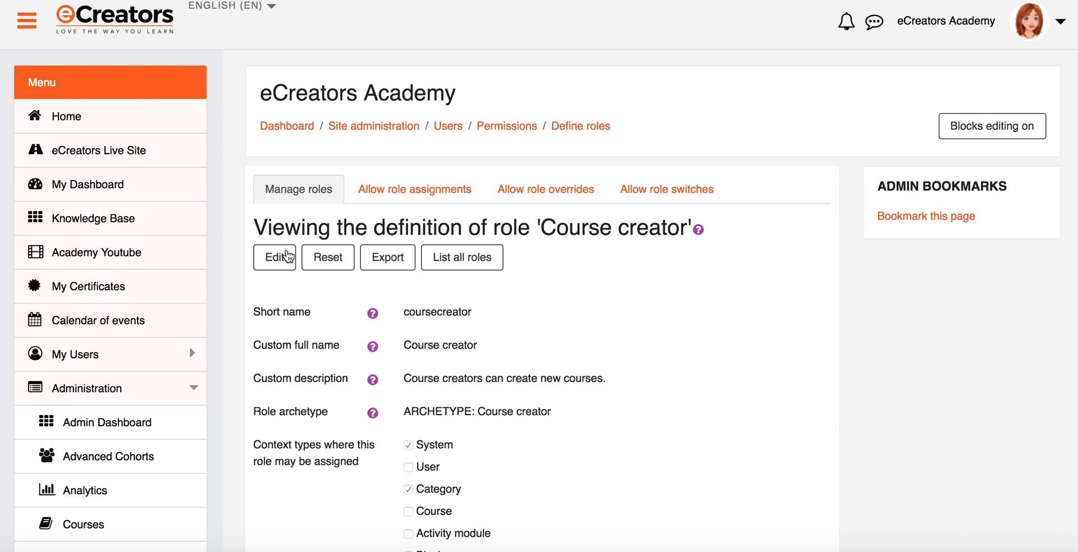
scroll(287, 253, "down", 6)
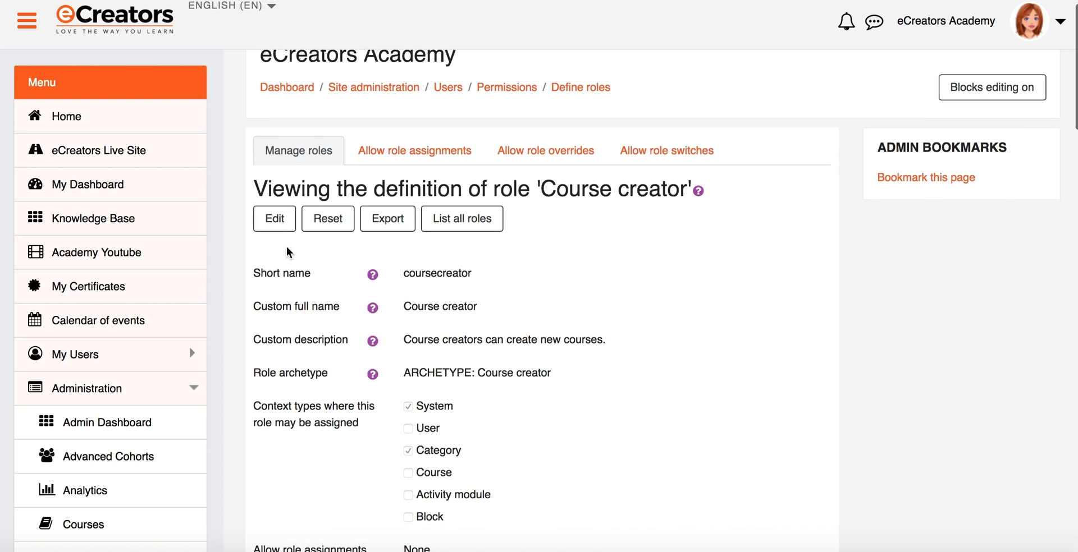
scroll(287, 251, "down", 2)
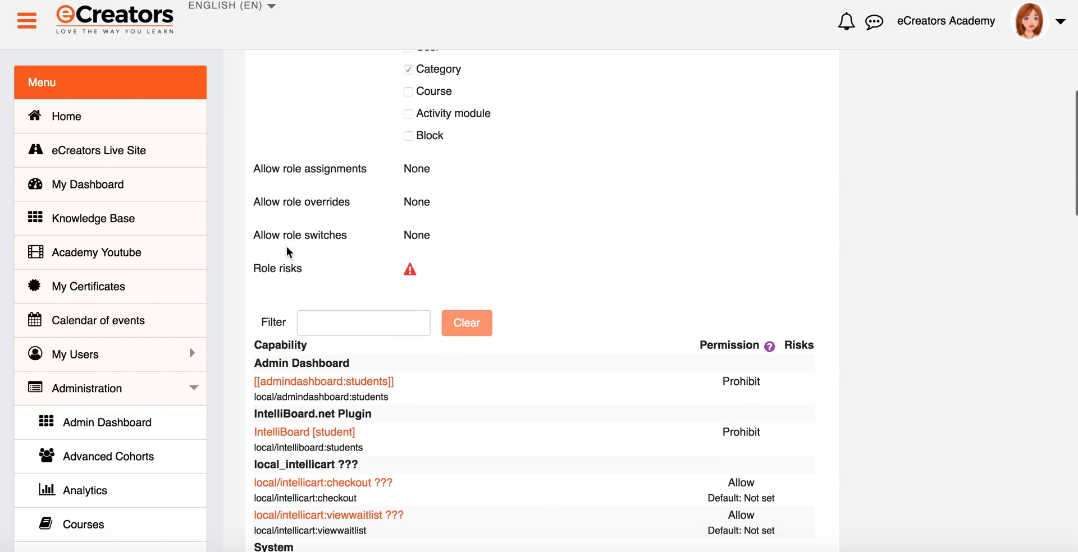
scroll(287, 252, "down", 3)
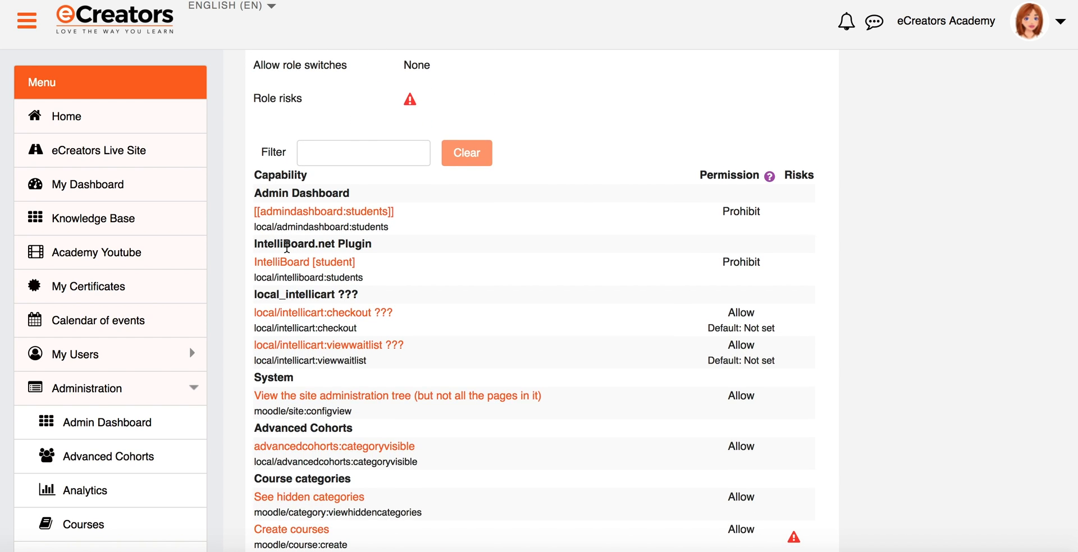
scroll(286, 247, "down", 2)
scroll(286, 247, "down", 2)
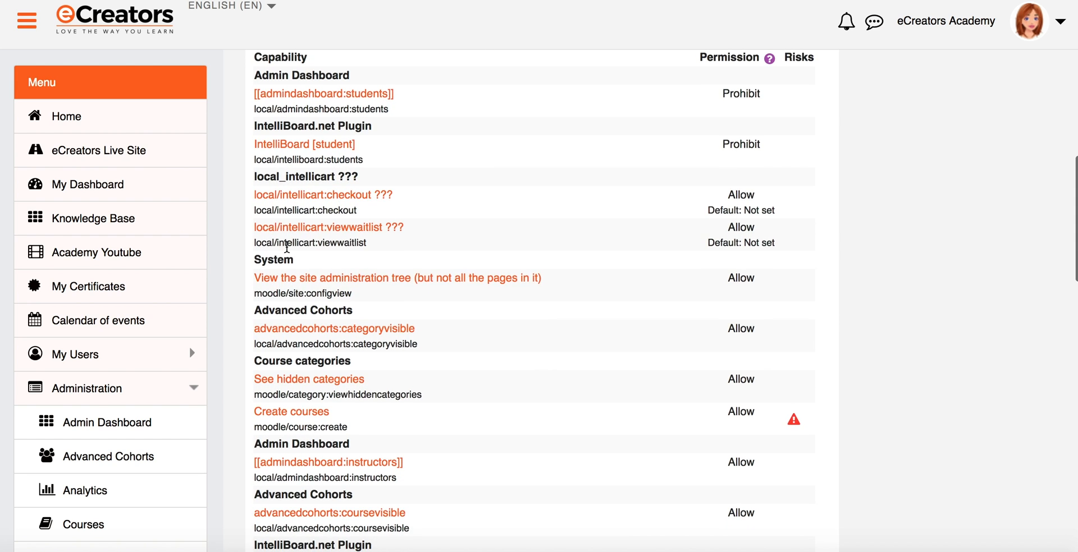
scroll(286, 247, "down", 1)
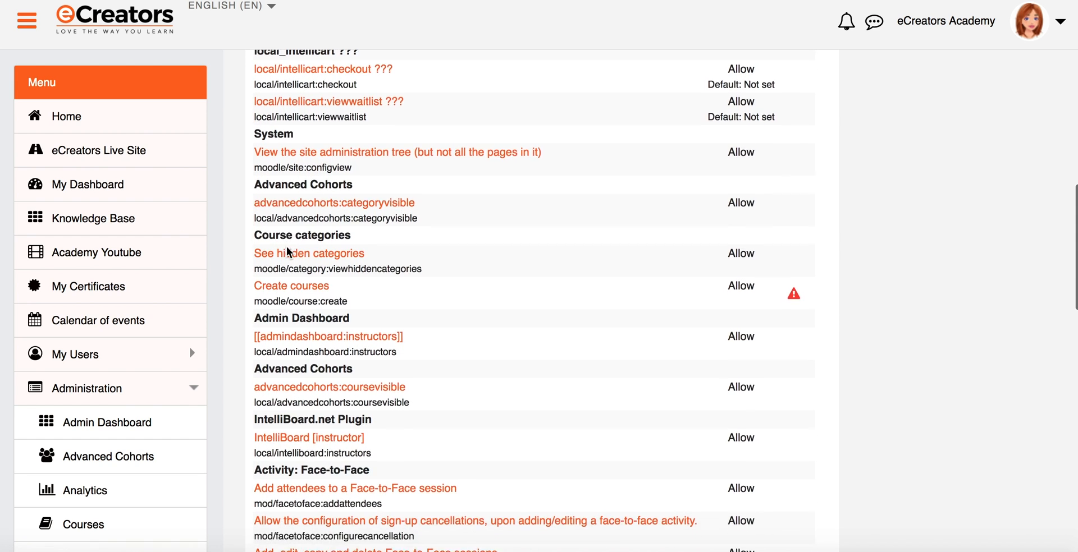
scroll(712, 224, "down", 3)
scroll(712, 225, "down", 3)
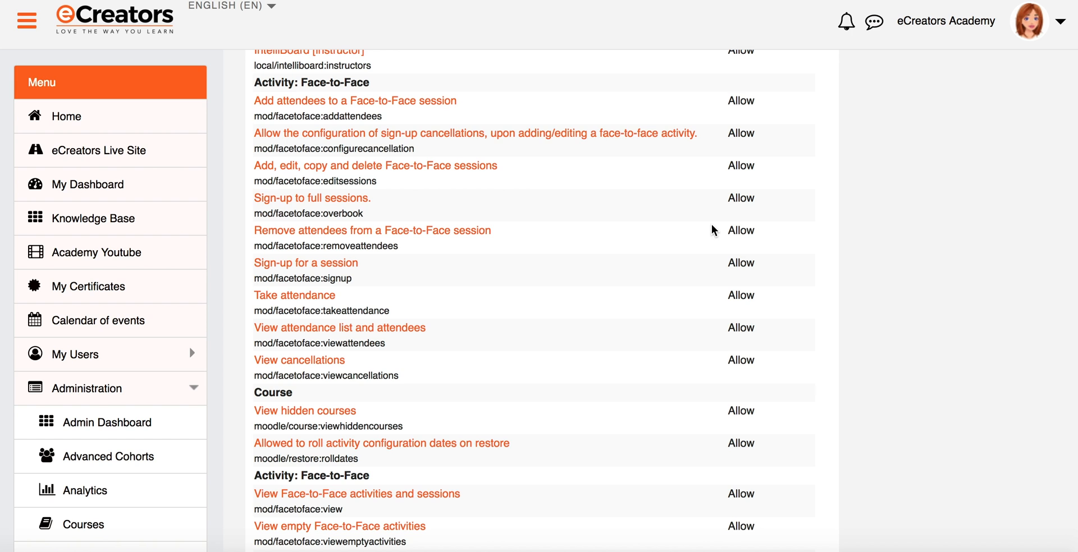
scroll(712, 230, "down", 6)
scroll(712, 226, "down", 4)
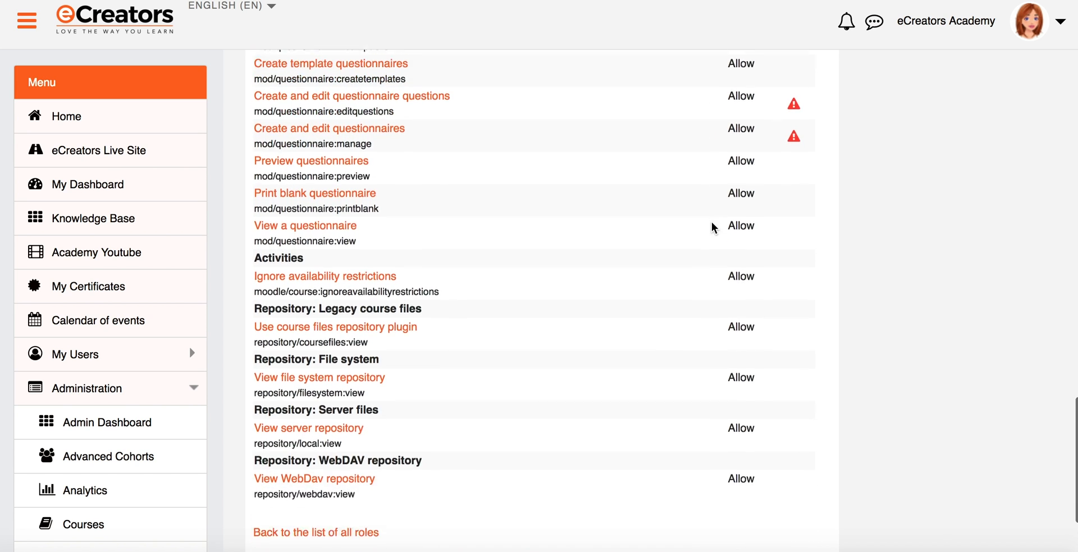
scroll(712, 227, "up", 7)
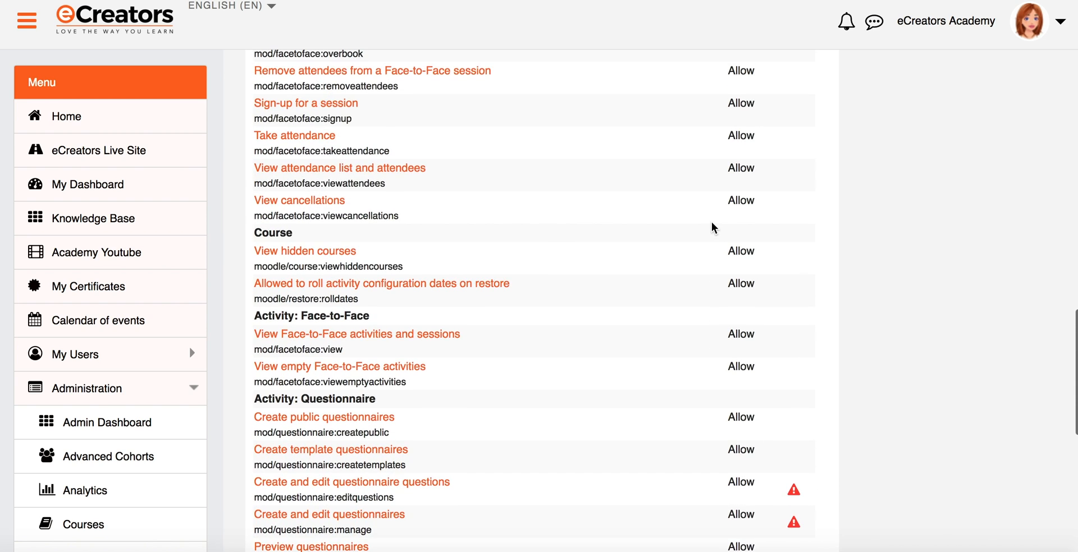
scroll(712, 221, "up", 12)
scroll(712, 221, "up", 12)
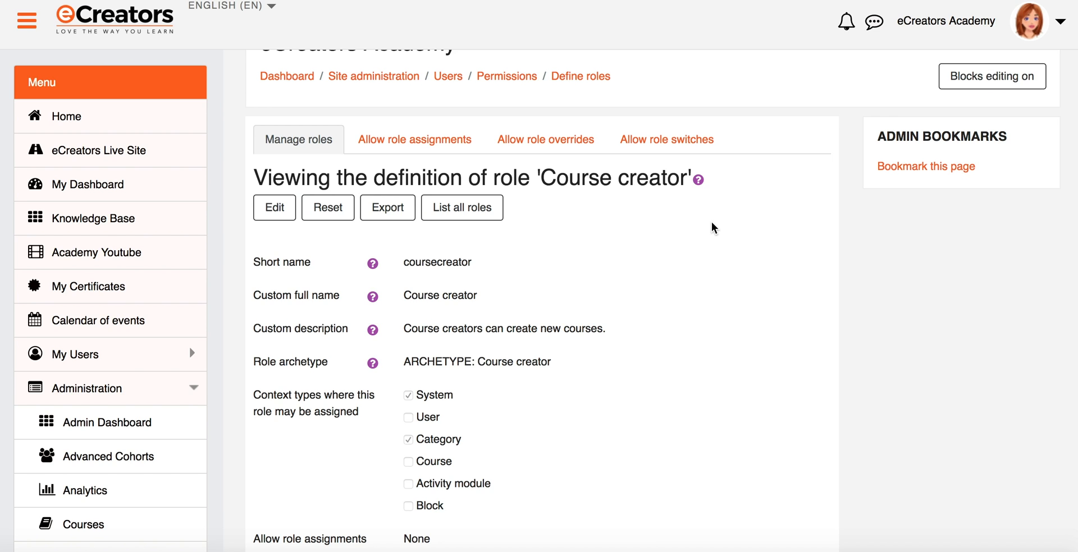
Return to the list of all roles and open the Non-editing teacher role for editing
left_click(449, 209)
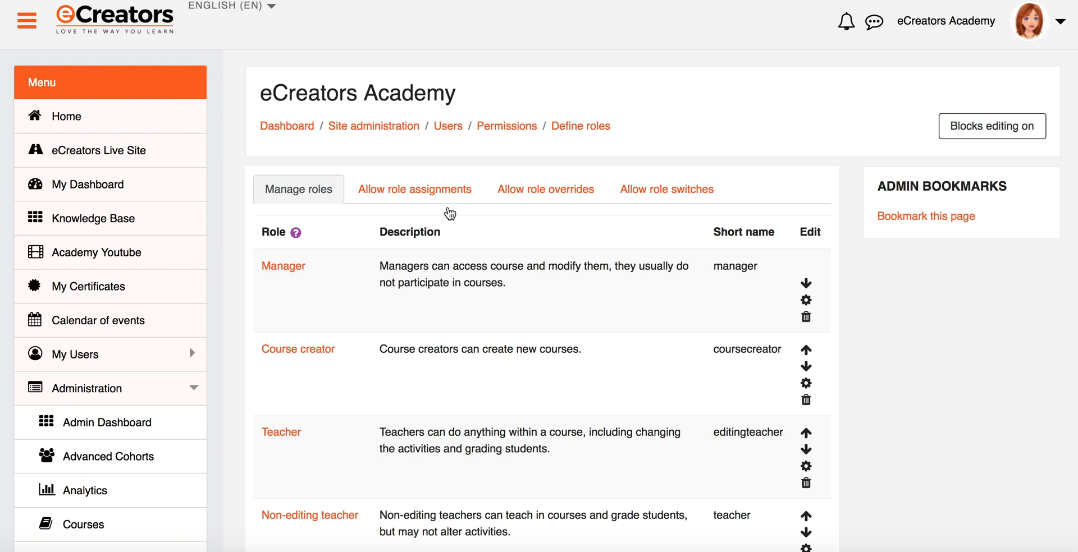
scroll(449, 213, "down", 2)
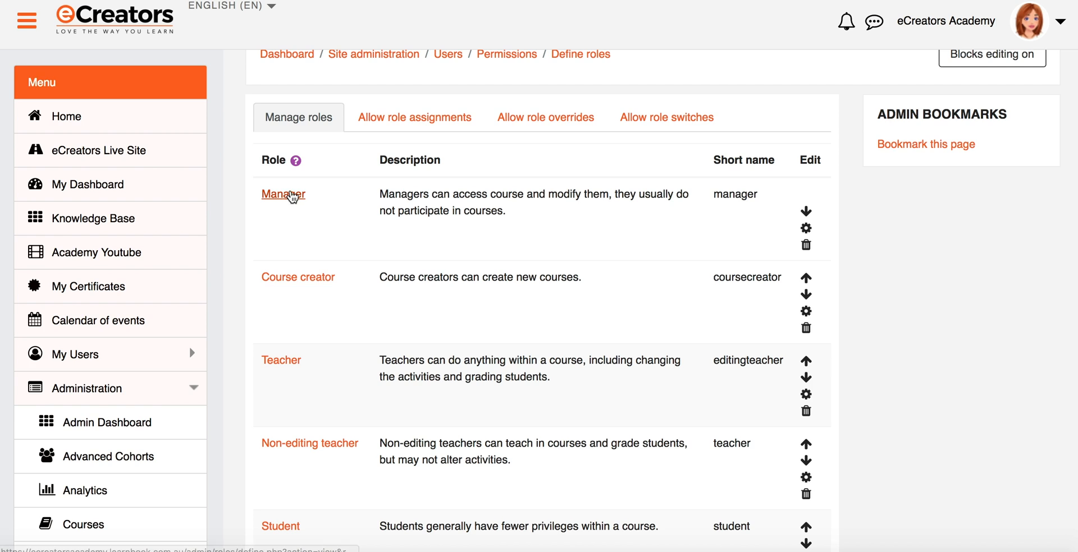
scroll(278, 341, "down", 1)
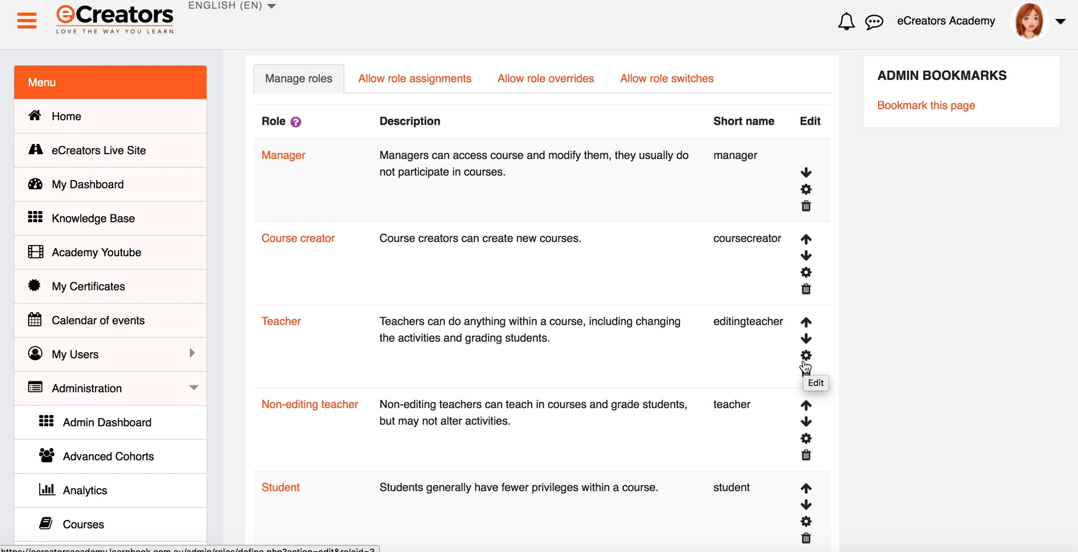
scroll(805, 366, "down", 2)
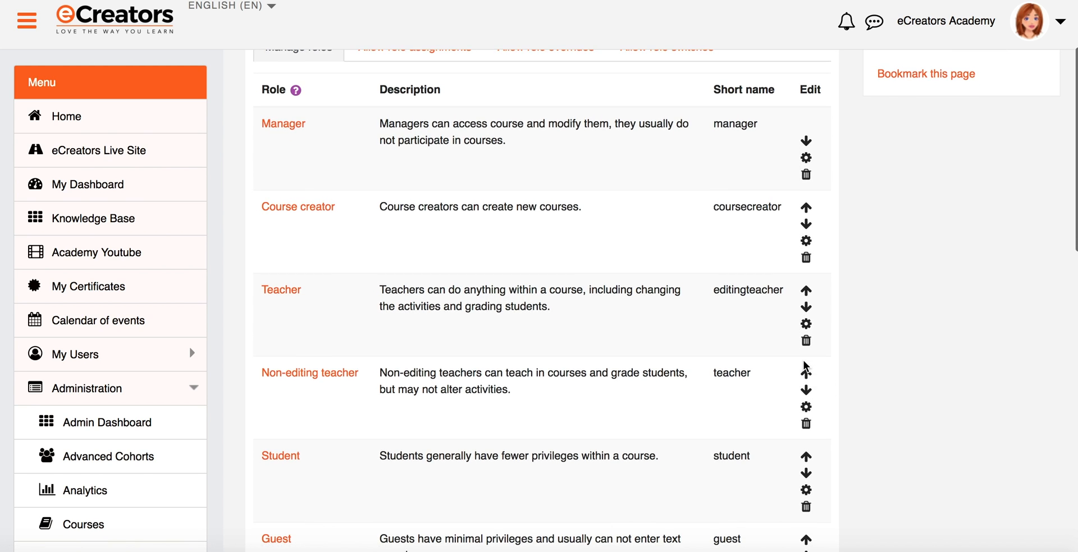
scroll(805, 366, "down", 1)
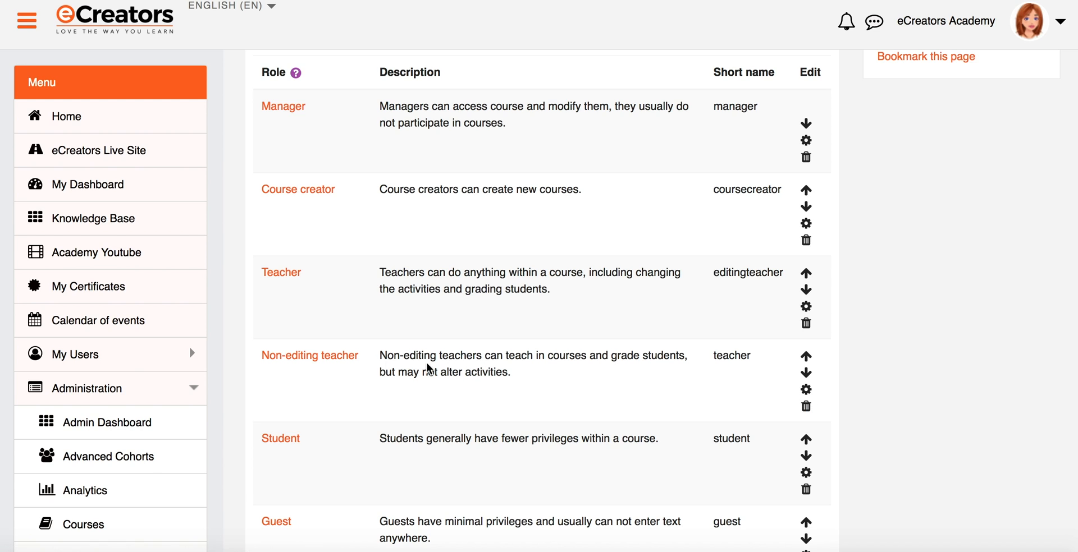
left_click(807, 391)
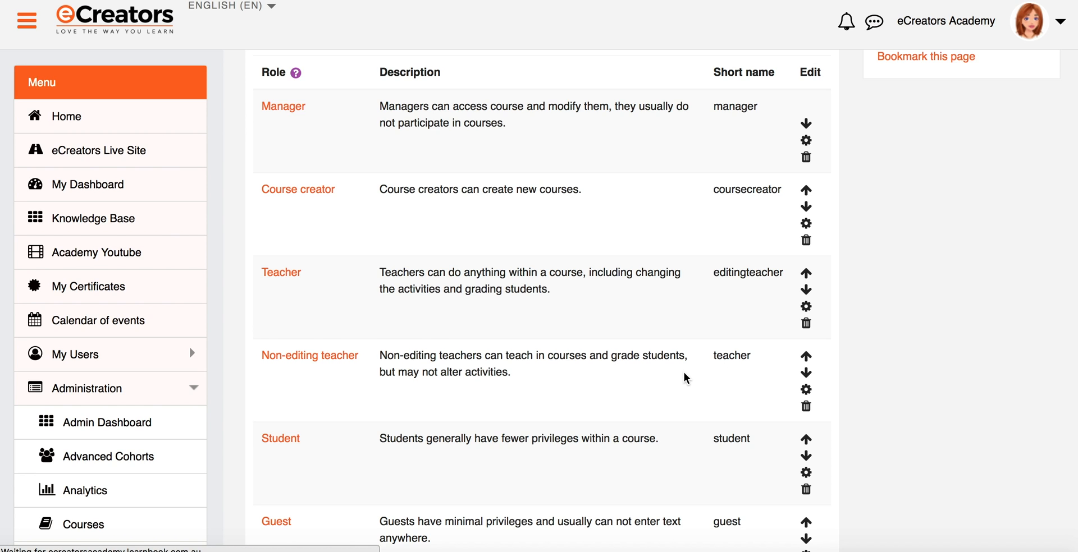
Examine which dashboard block, plugin and system capabilities are allowed for the Non-editing teacher role
scroll(683, 372, "down", 15)
scroll(684, 372, "down", 5)
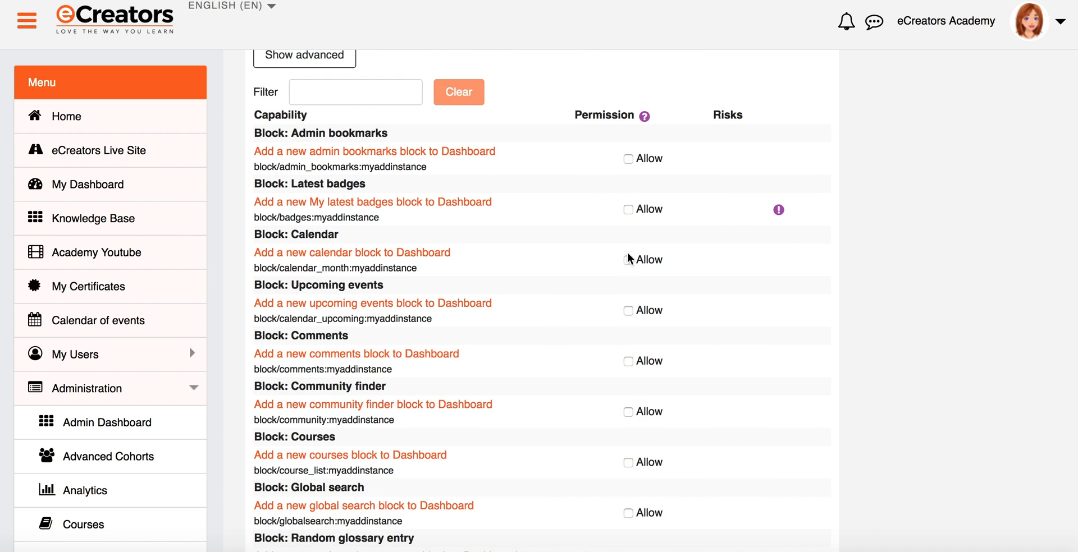
scroll(631, 398, "down", 5)
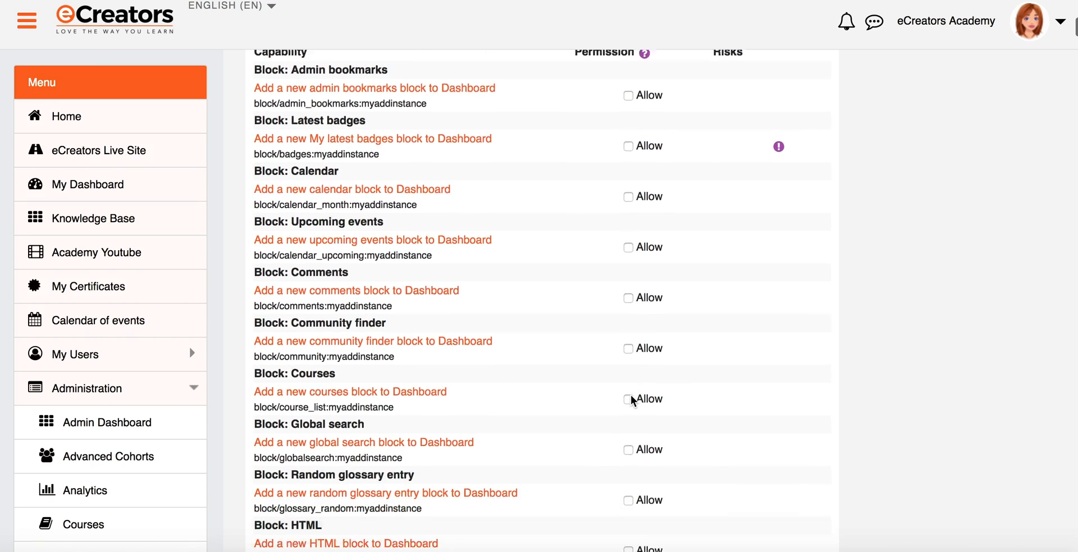
scroll(631, 396, "down", 20)
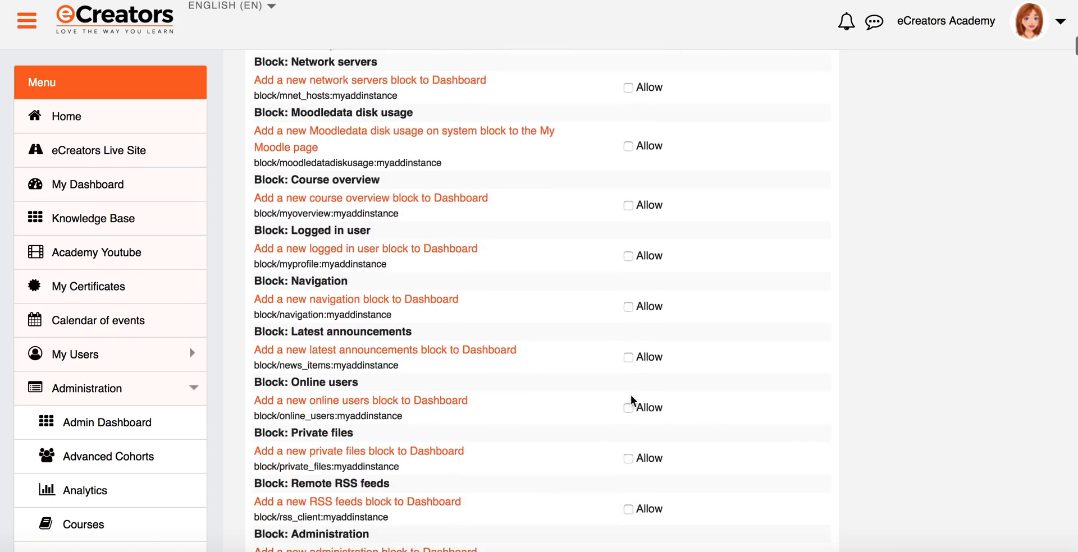
scroll(631, 395, "down", 13)
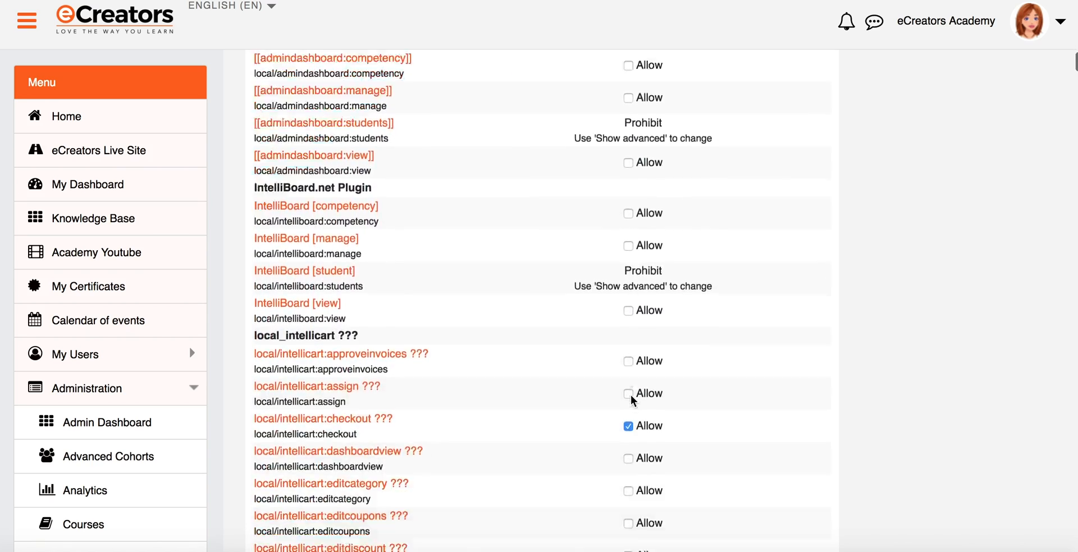
scroll(631, 395, "down", 20)
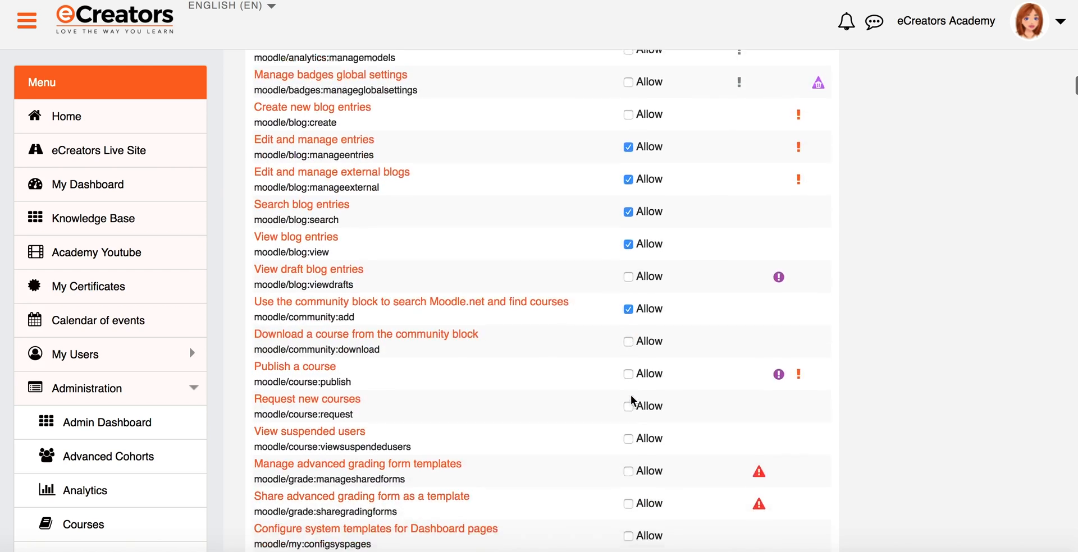
scroll(631, 395, "up", 4)
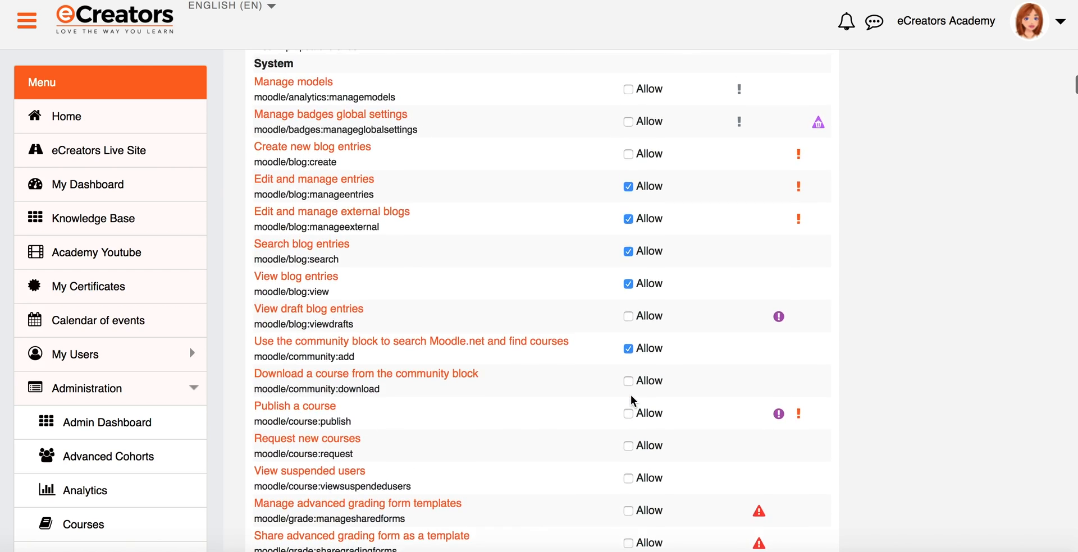
Examine which system, user, enrolment, grade export and local plugin capabilities are allowed for the Non-editing teacher role
scroll(631, 395, "down", 18)
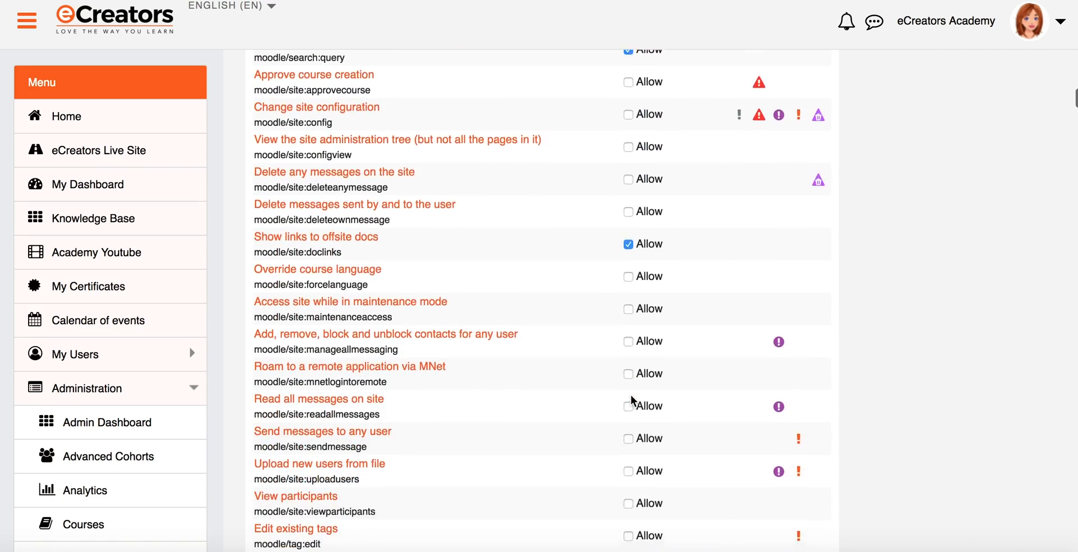
scroll(631, 397, "down", 20)
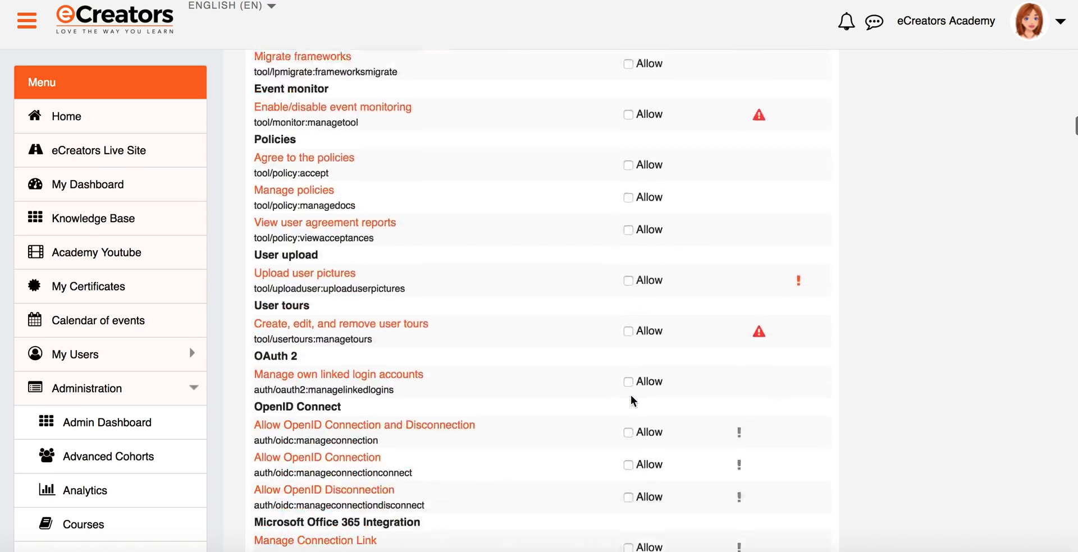
scroll(631, 396, "down", 20)
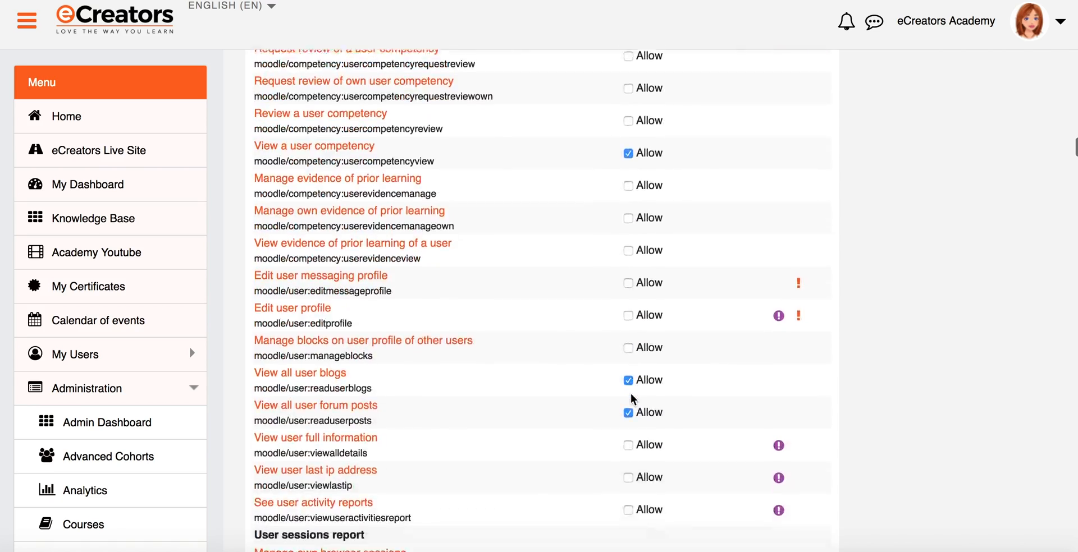
scroll(631, 393, "down", 20)
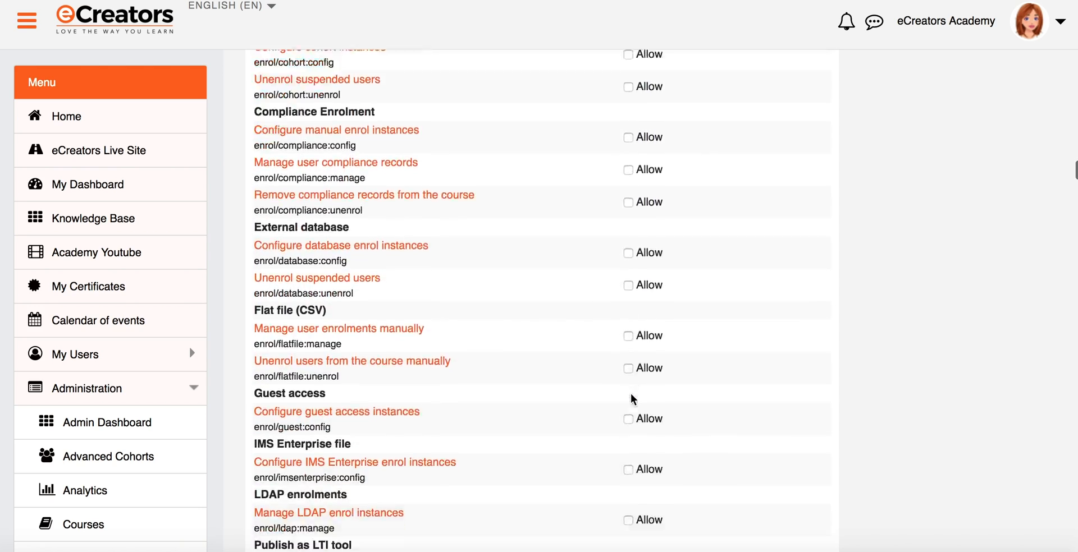
scroll(631, 393, "down", 15)
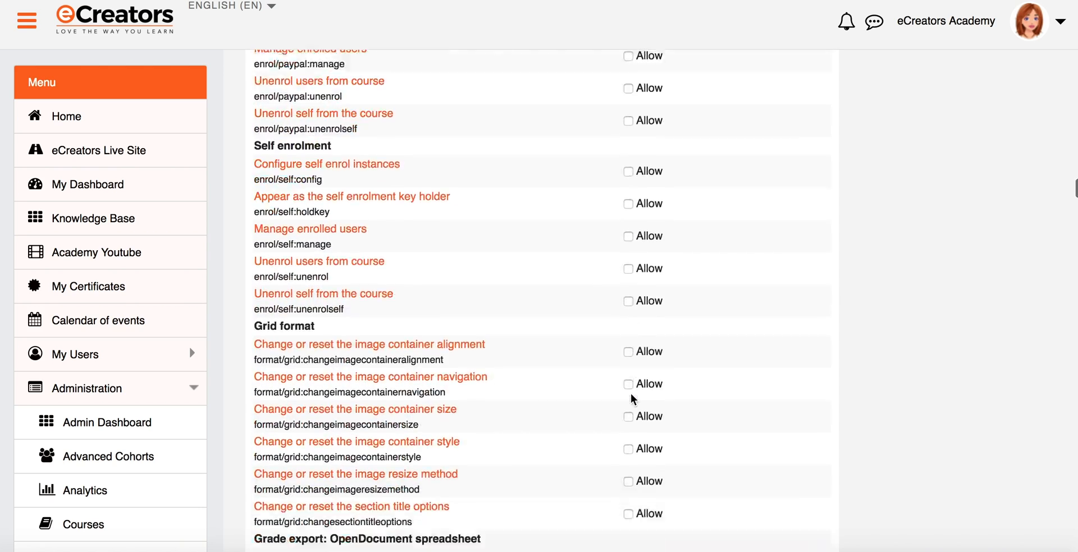
scroll(631, 393, "down", 4)
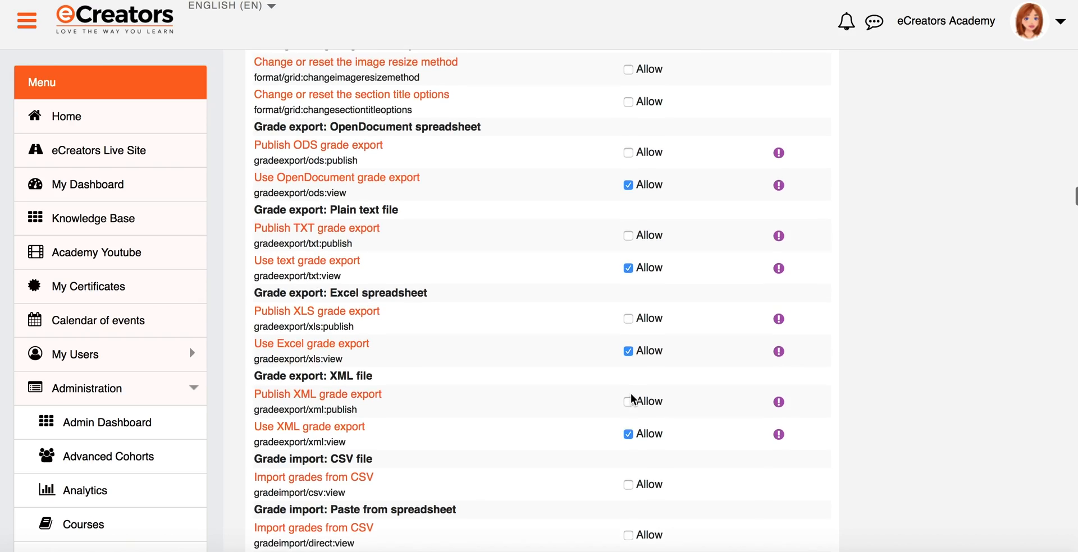
scroll(631, 393, "up", 20)
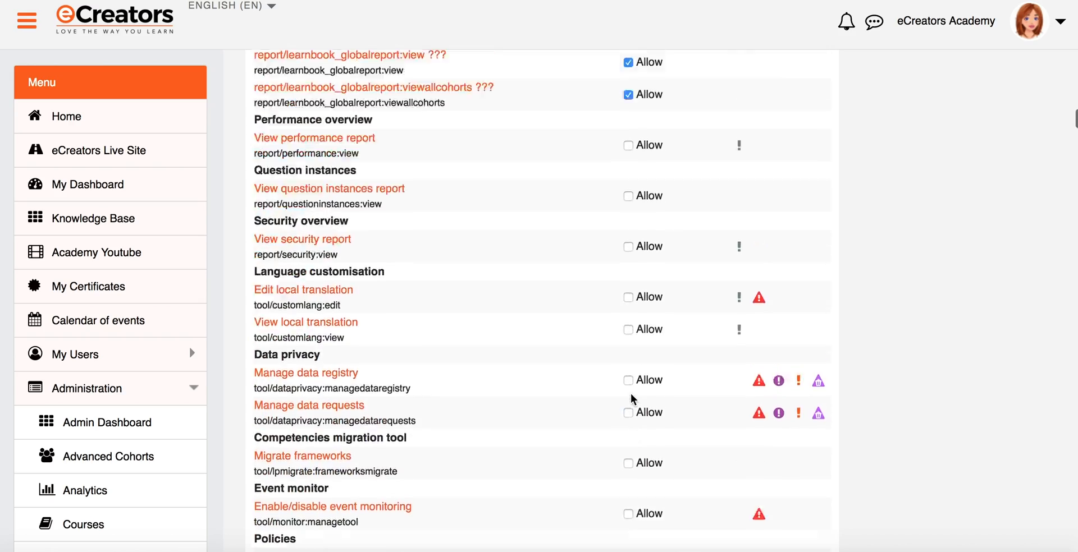
scroll(631, 393, "up", 20)
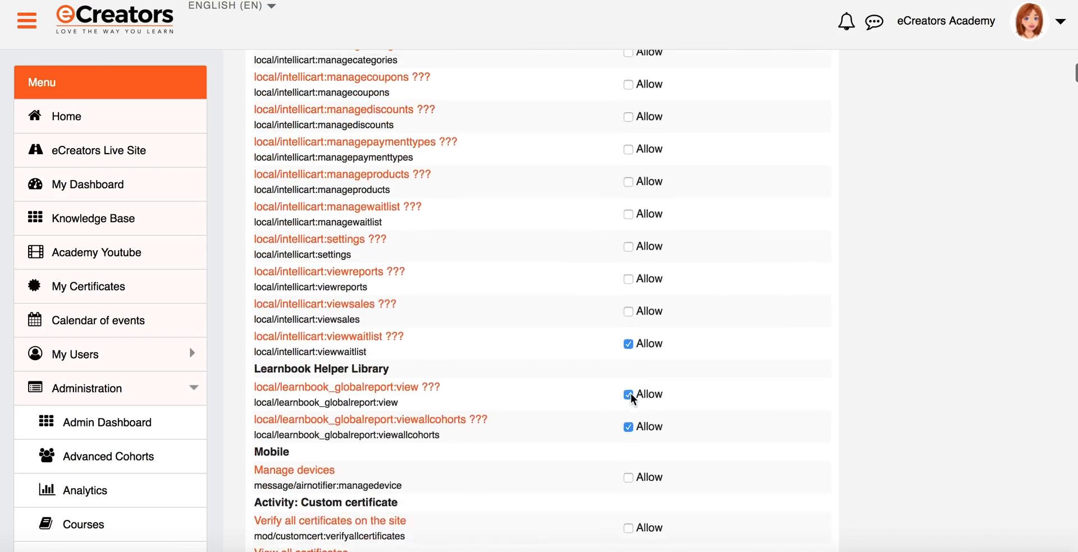
scroll(631, 393, "up", 9)
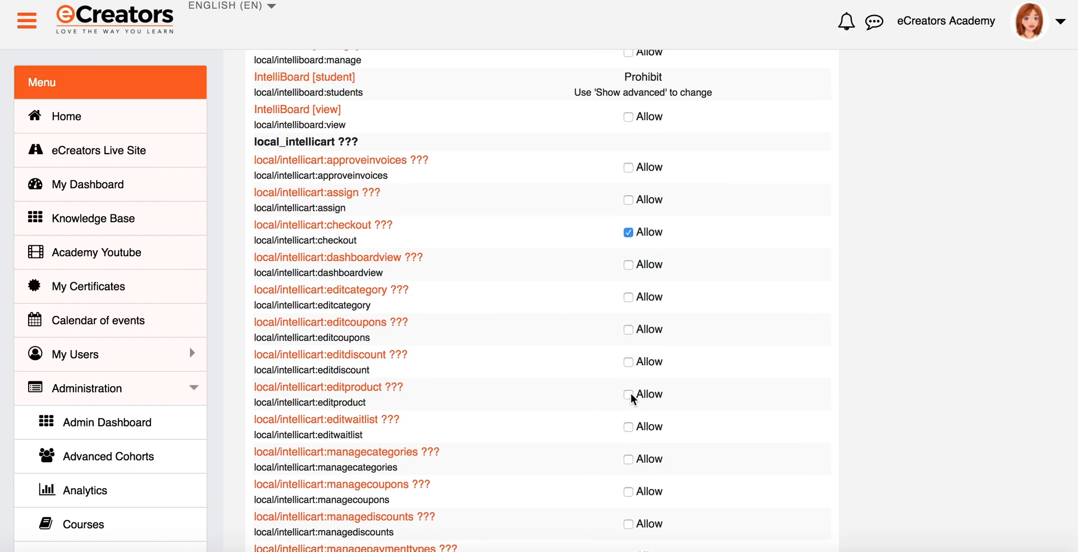
scroll(631, 393, "up", 20)
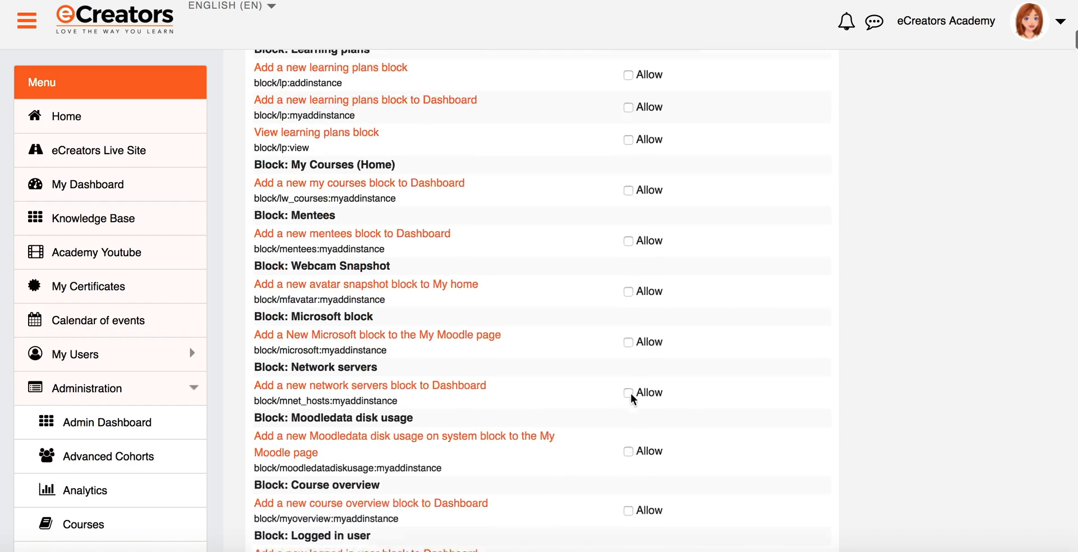
scroll(631, 393, "up", 20)
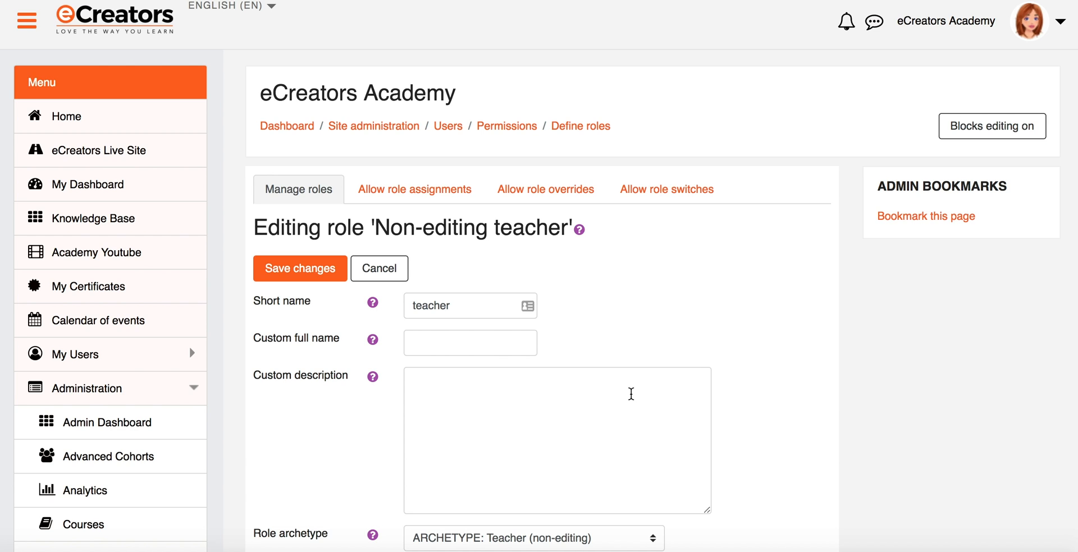
Check the Non-editing teacher role's archetype and assignable context types, and leave role editing without saving
scroll(631, 394, "down", 15)
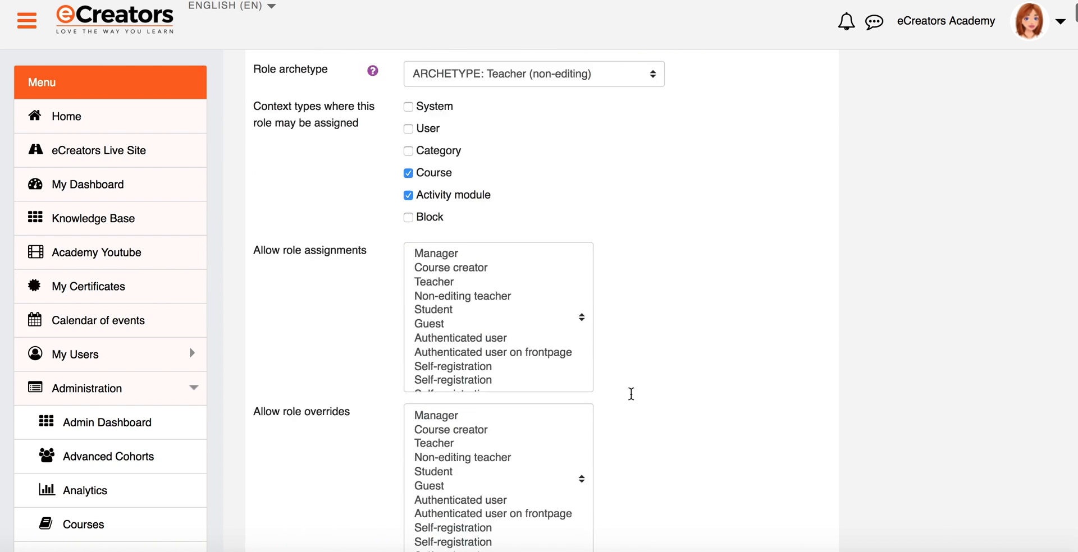
scroll(631, 393, "up", 15)
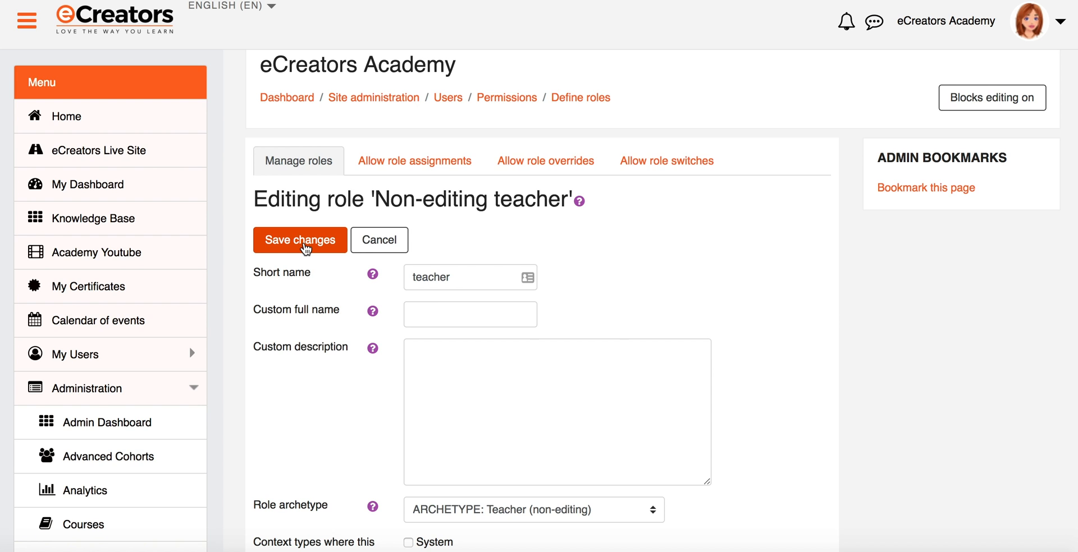
left_click(369, 243)
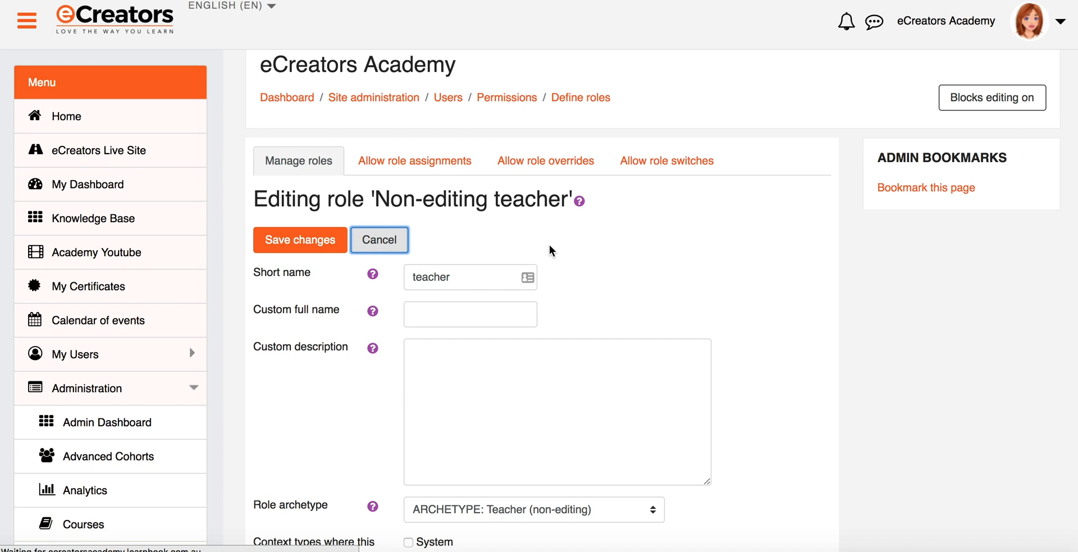
Compare the short names of the Manager, Course creator, Teacher and Non-editing teacher roles in the role list
scroll(550, 245, "down", 6)
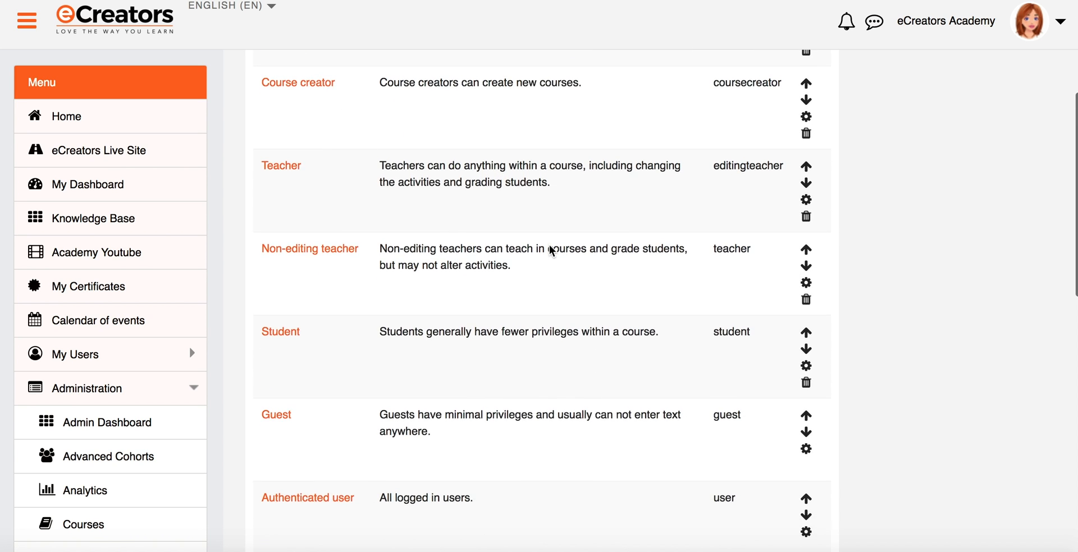
scroll(549, 244, "up", 3)
scroll(550, 251, "up", 3)
scroll(549, 245, "up", 1)
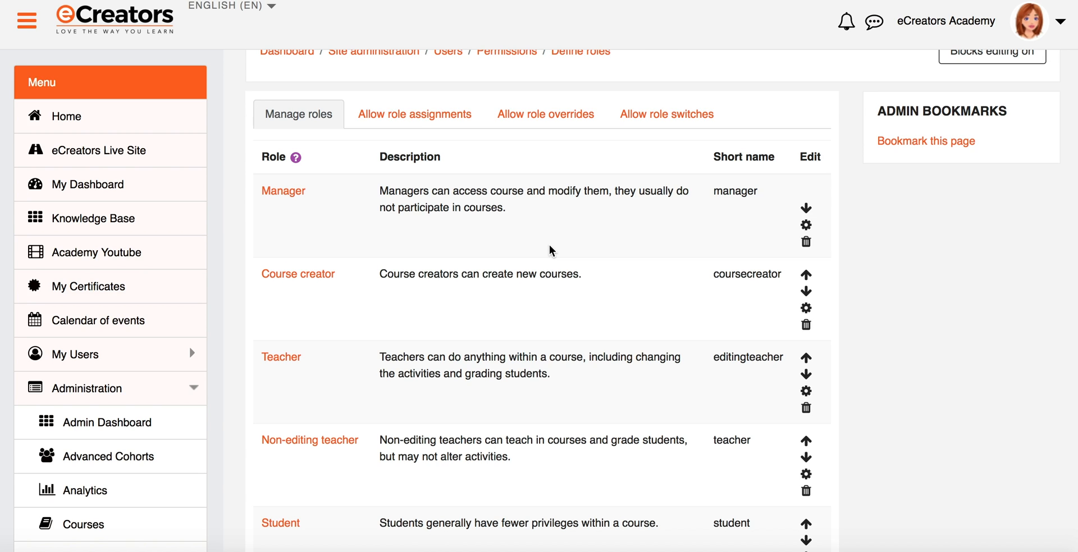
left_click_drag(712, 158, 774, 160)
double_click(734, 191)
double_click(736, 274)
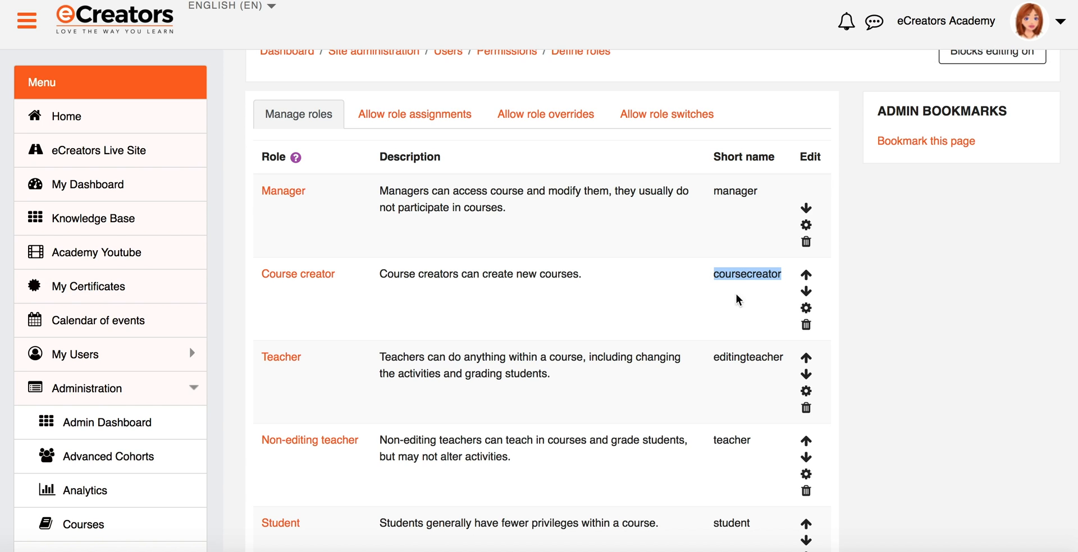
double_click(736, 355)
double_click(725, 441)
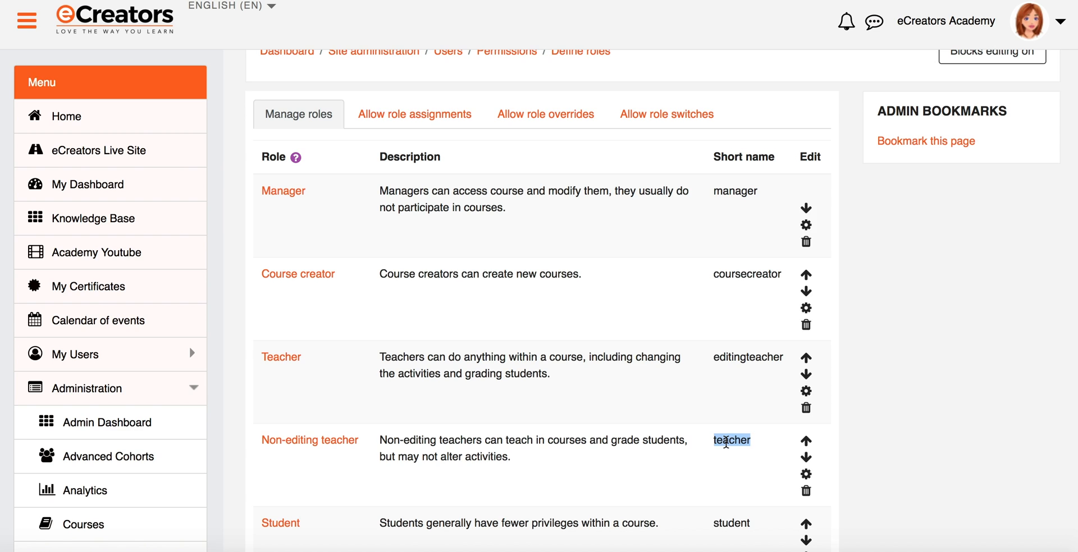
double_click(756, 358)
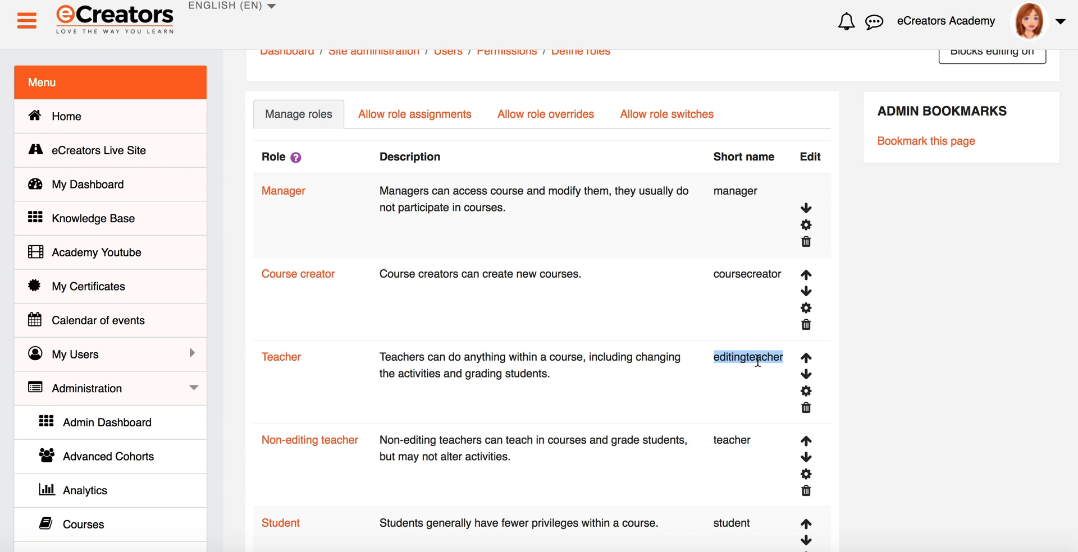
left_click(728, 353)
double_click(727, 443)
scroll(342, 456, "down", 2)
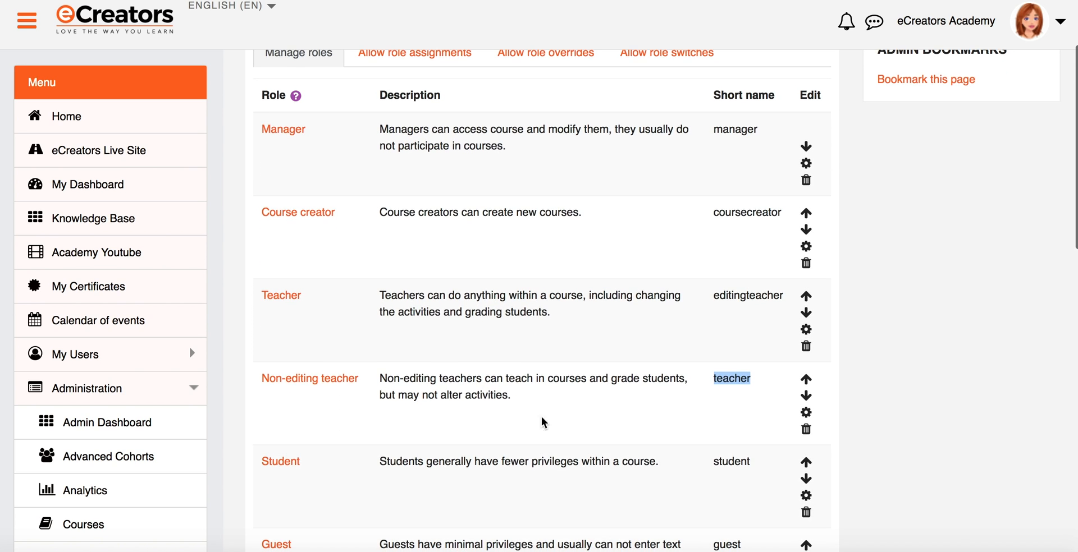